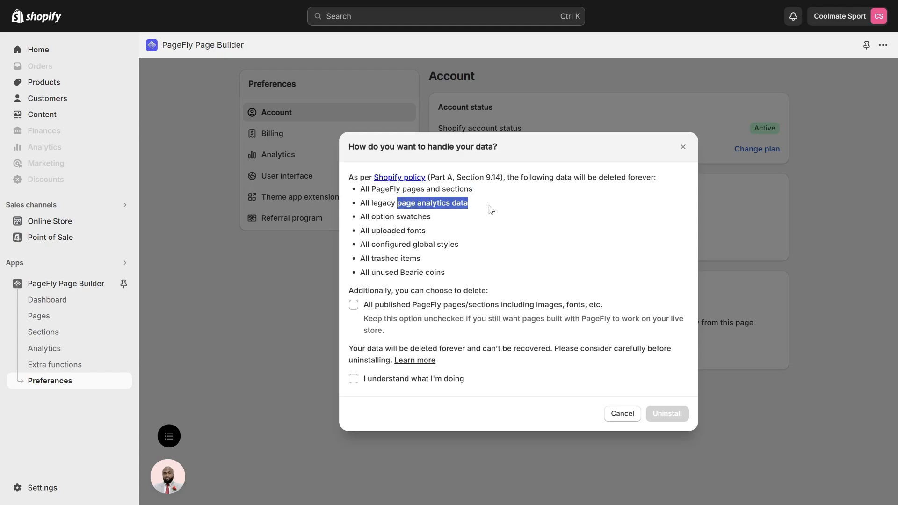
Review the list of app data that uninstalling deletes forever, from option swatches to unused Bearie coins
double_click(382, 217)
drag(401, 218, 452, 221)
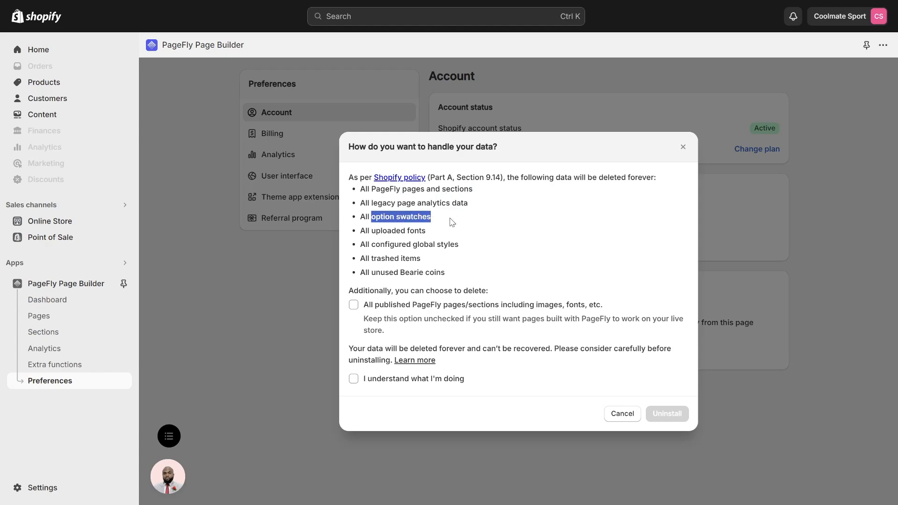
drag(371, 231, 461, 233)
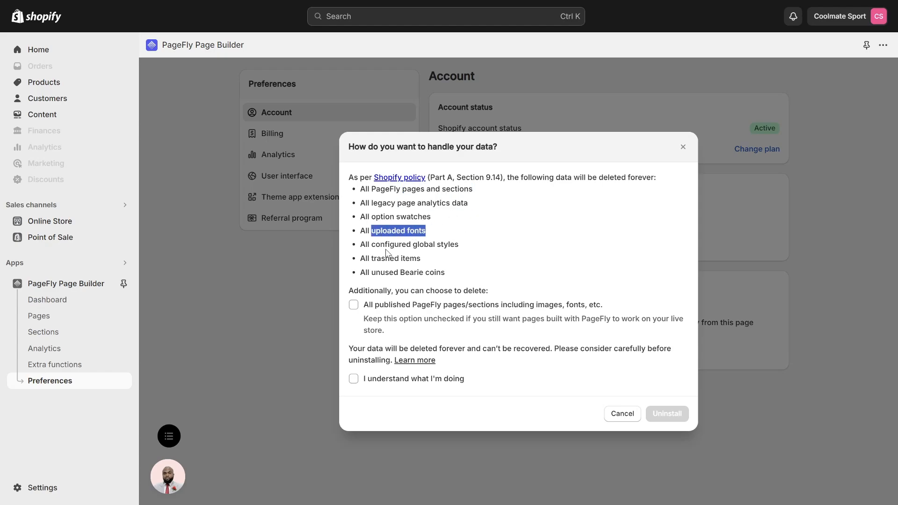
drag(372, 245, 476, 248)
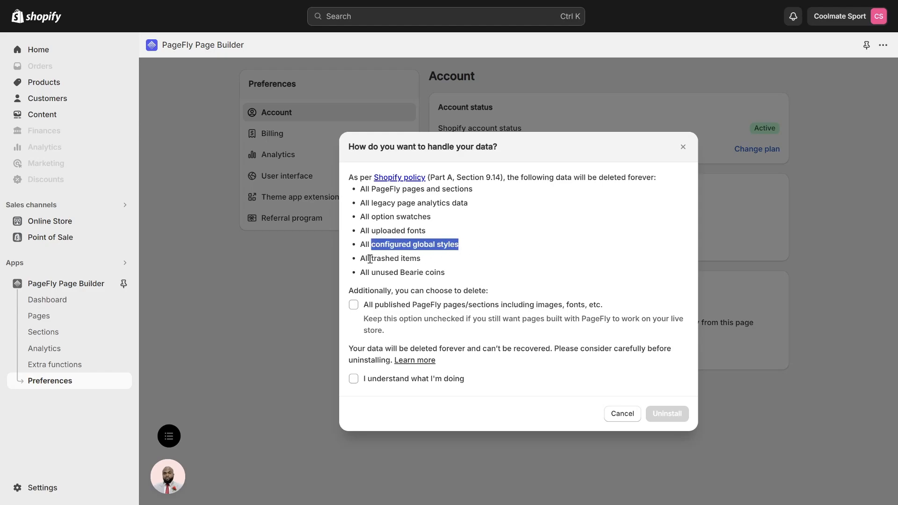
drag(370, 259, 433, 260)
drag(373, 272, 455, 274)
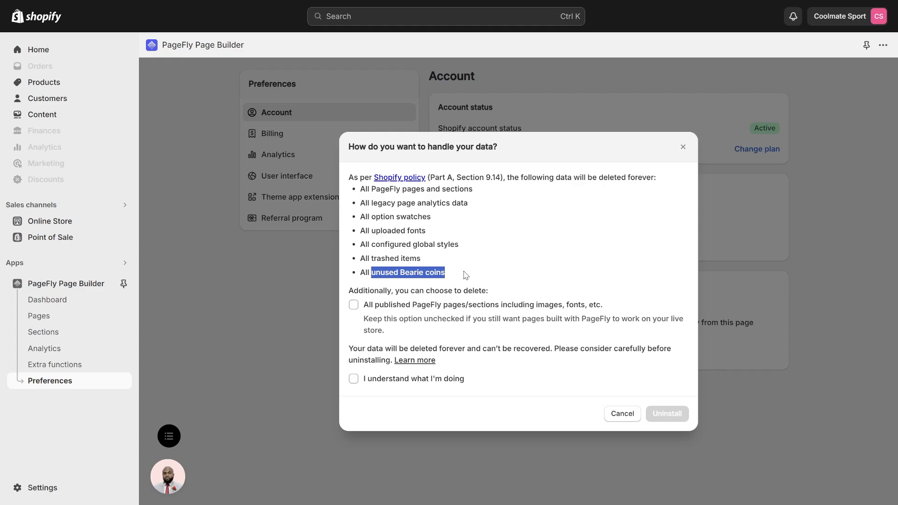
click(490, 262)
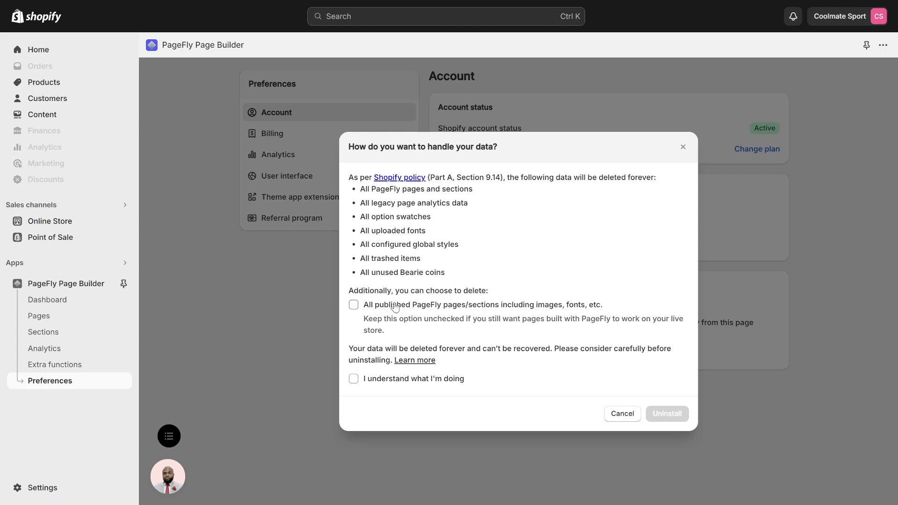
click(355, 307)
drag(348, 351, 551, 349)
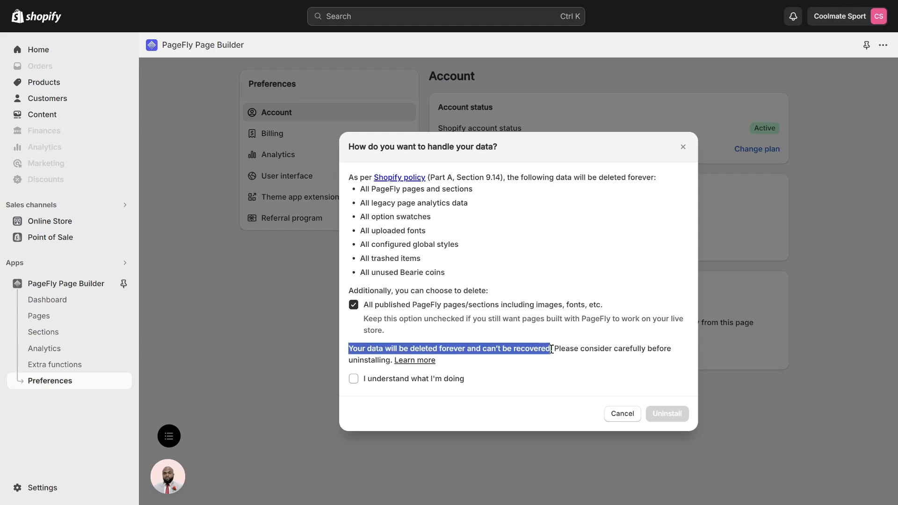
click(551, 349)
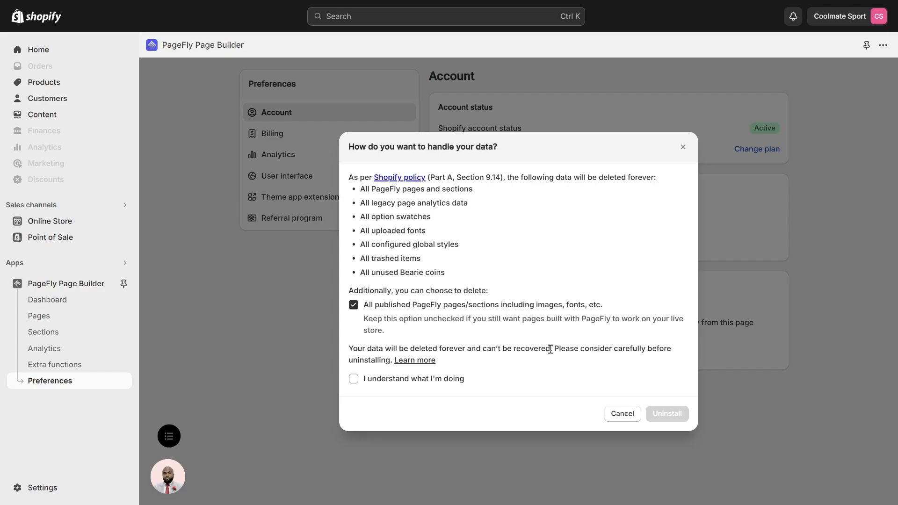
click(353, 306)
Acknowledge the permanent data deletion, start PageFly's uninstall, and continue to the Shopify settings
click(354, 379)
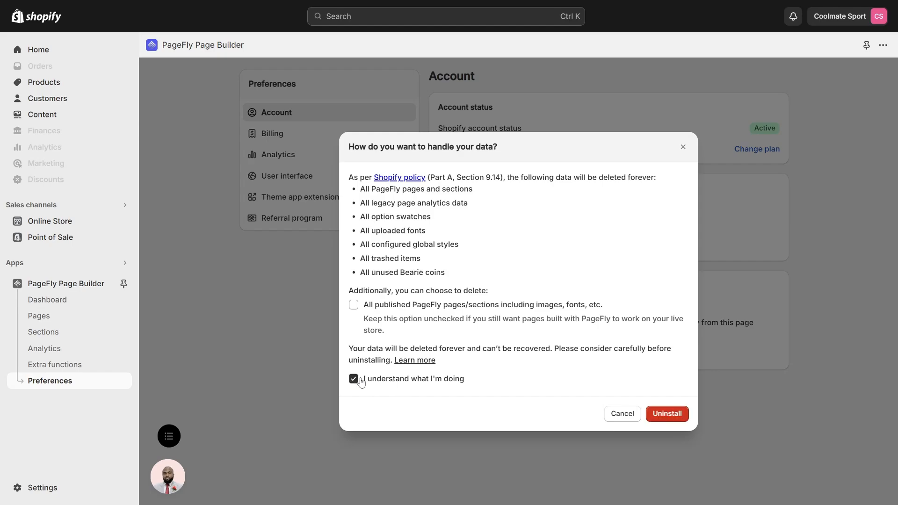
click(660, 417)
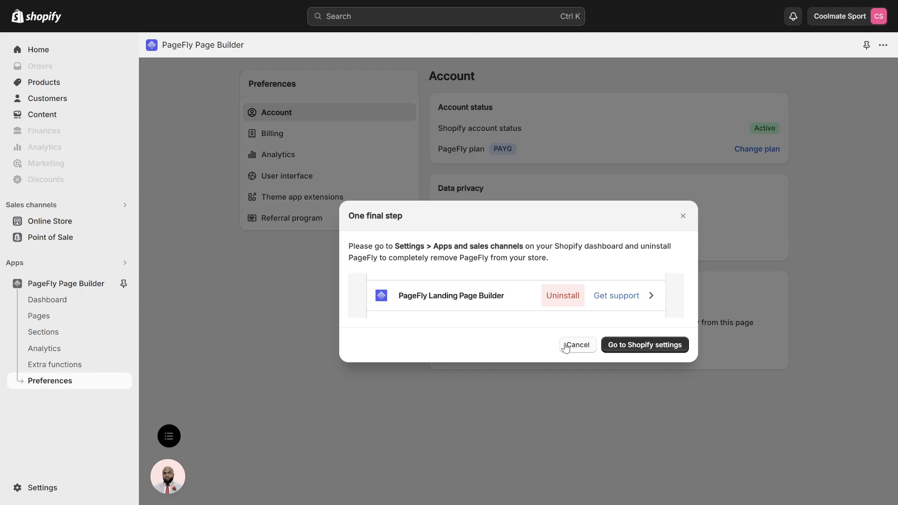
click(656, 346)
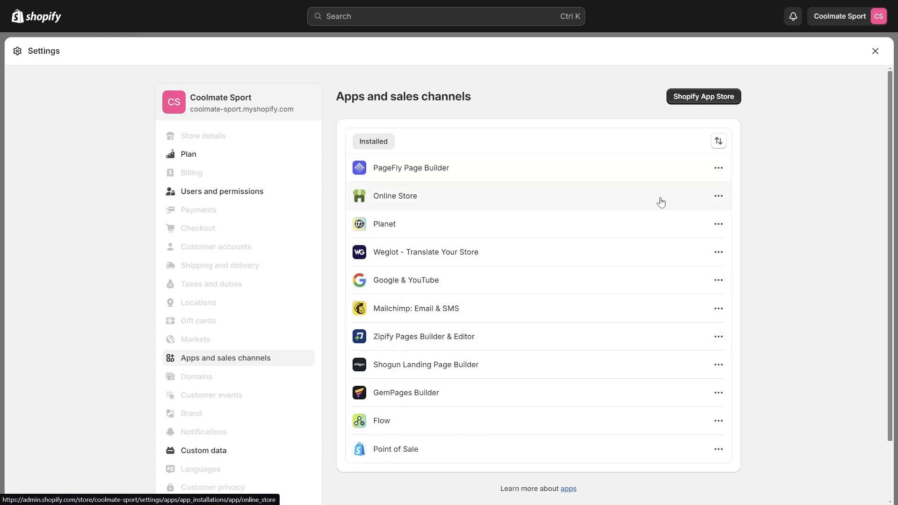
Uninstall PageFly Page Builder from the installed apps, giving "Not using app now" as the reason
click(718, 169)
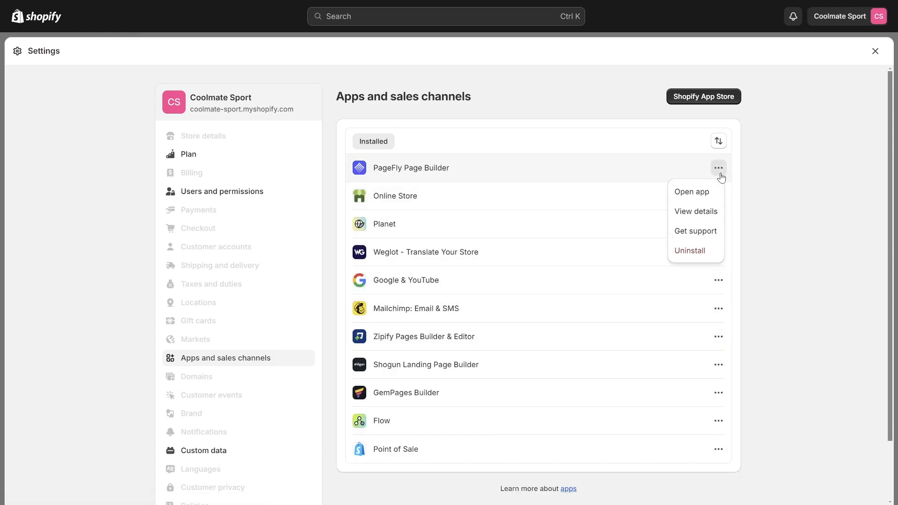
click(689, 251)
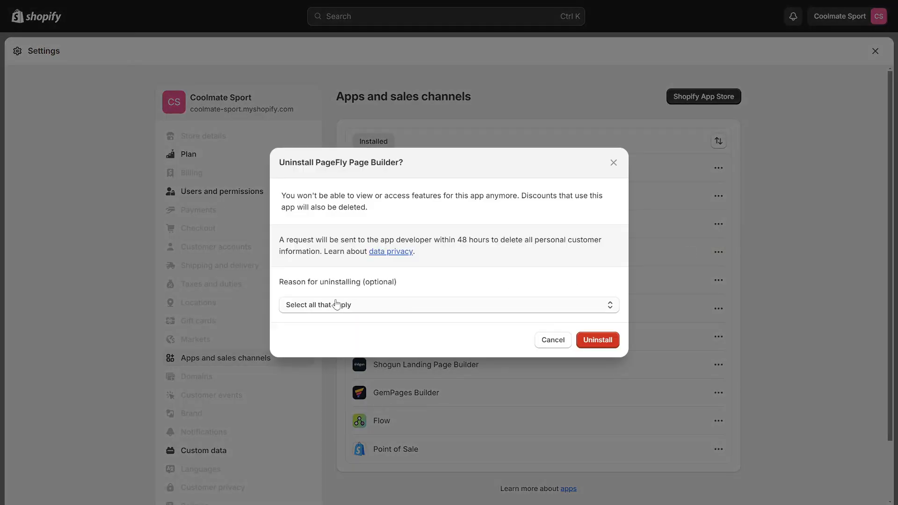
click(368, 304)
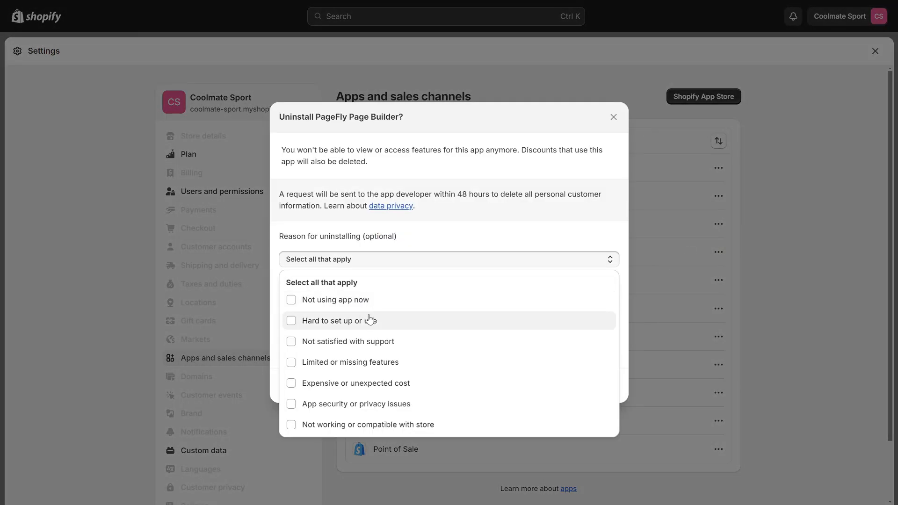
click(368, 305)
click(473, 237)
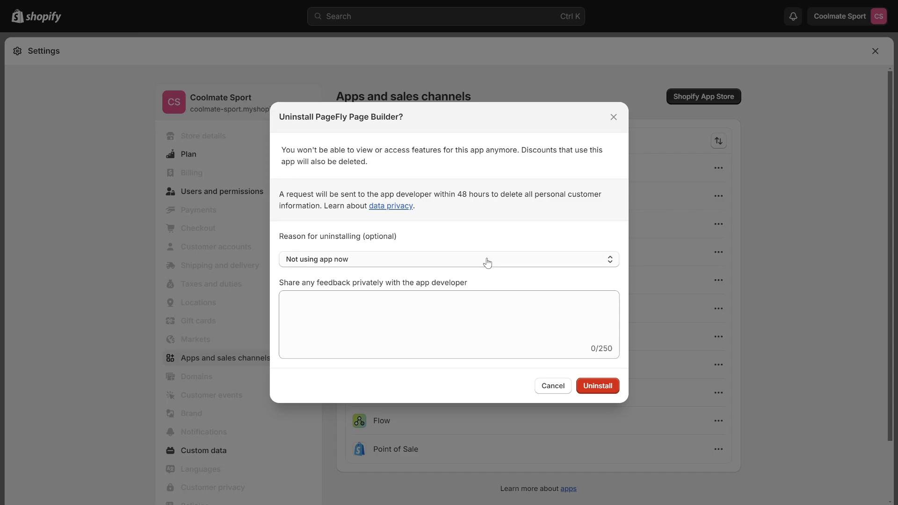
click(598, 388)
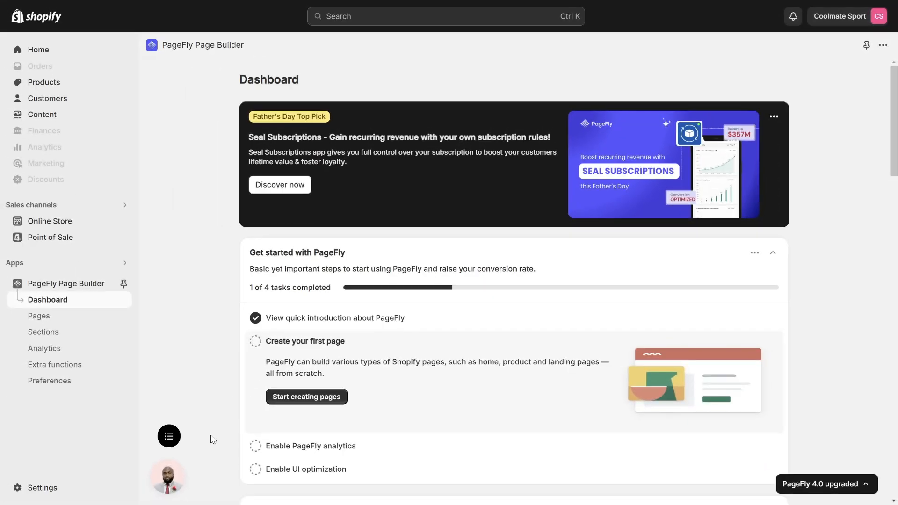
Send PageFly's support chat the message "I want to delete PageFly code in theme."
click(170, 439)
click(203, 405)
text(I wa)
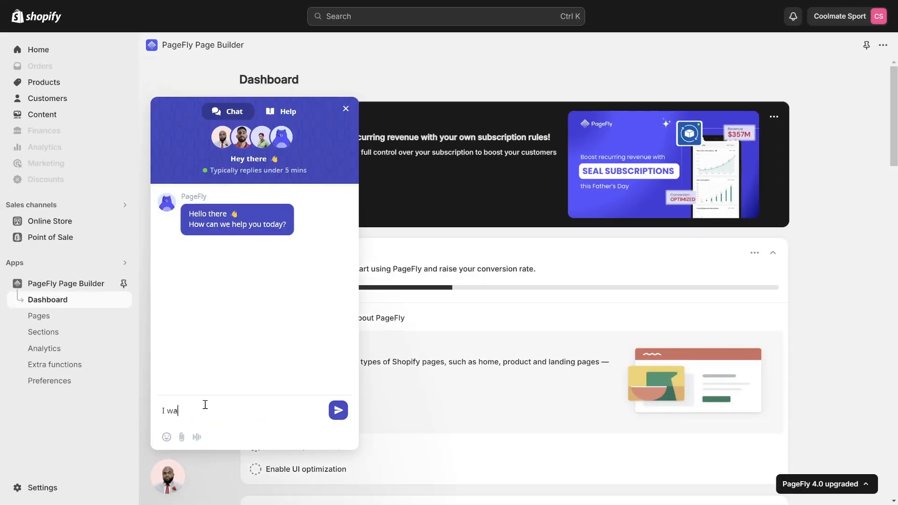
text(nt to delete PageFly code in theme.)
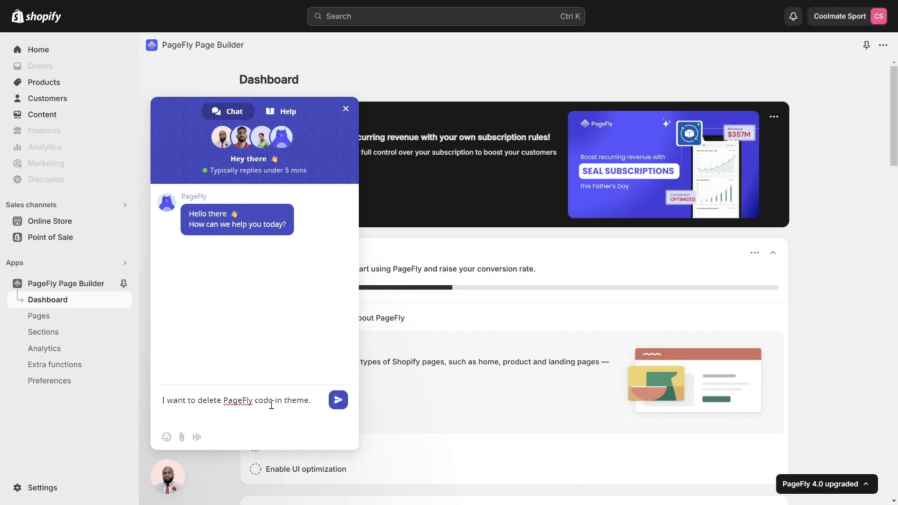
click(339, 401)
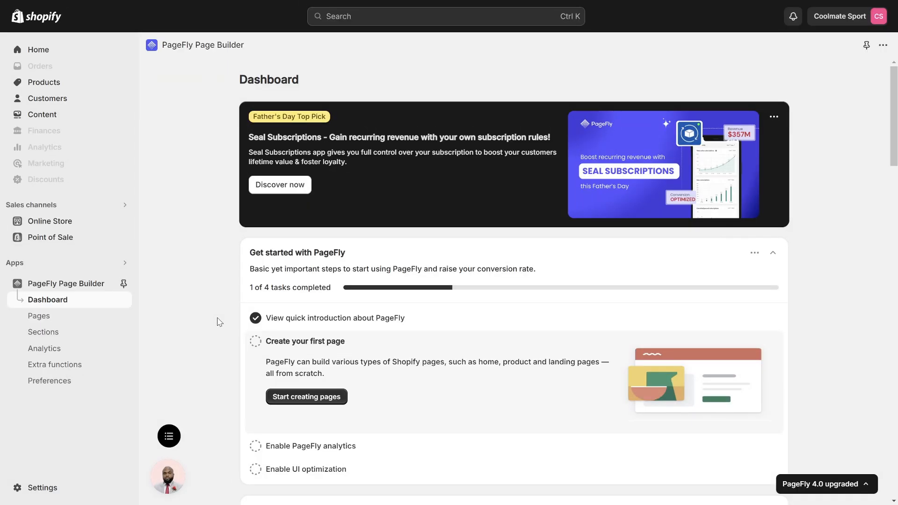
Open the code of the current Coolmate Sport theme and filter its files by "pagefly"
click(50, 223)
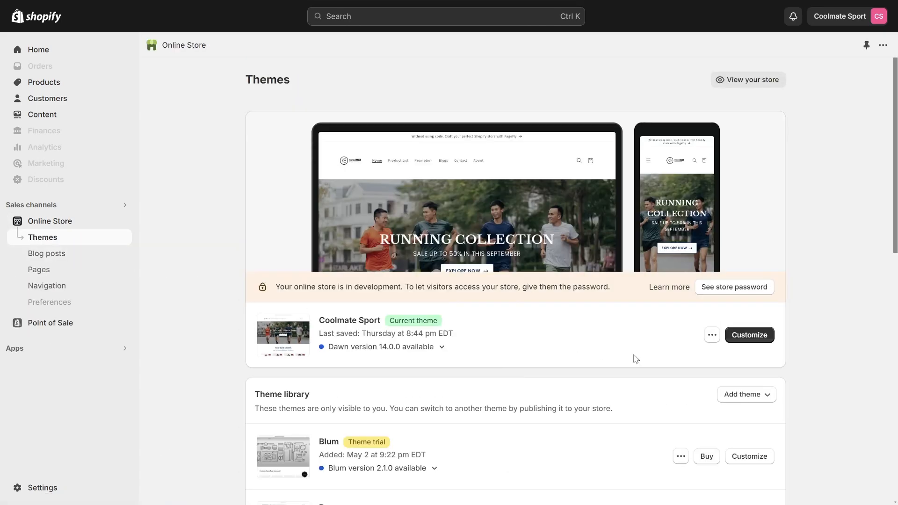
click(711, 336)
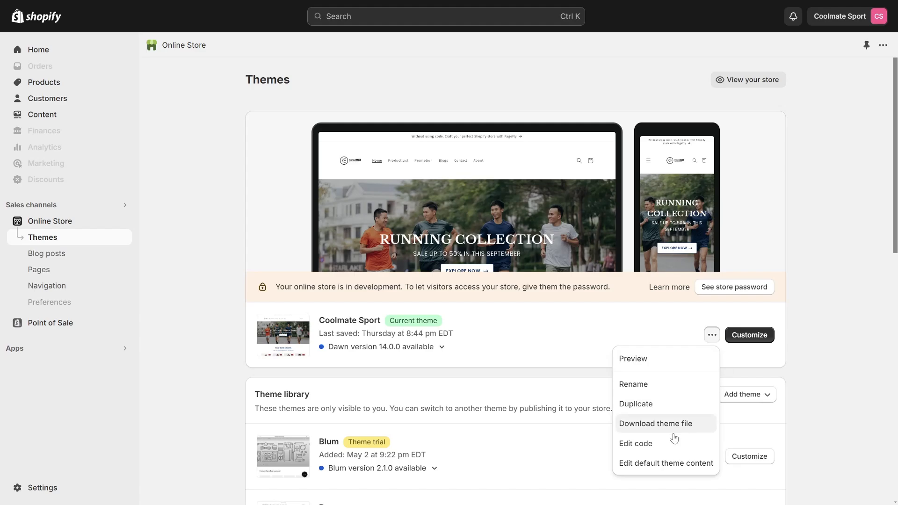
click(645, 444)
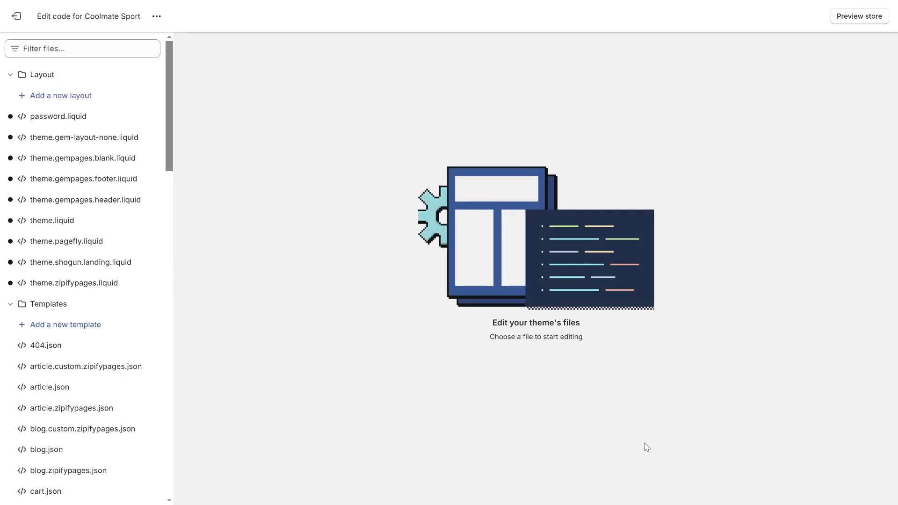
click(80, 53)
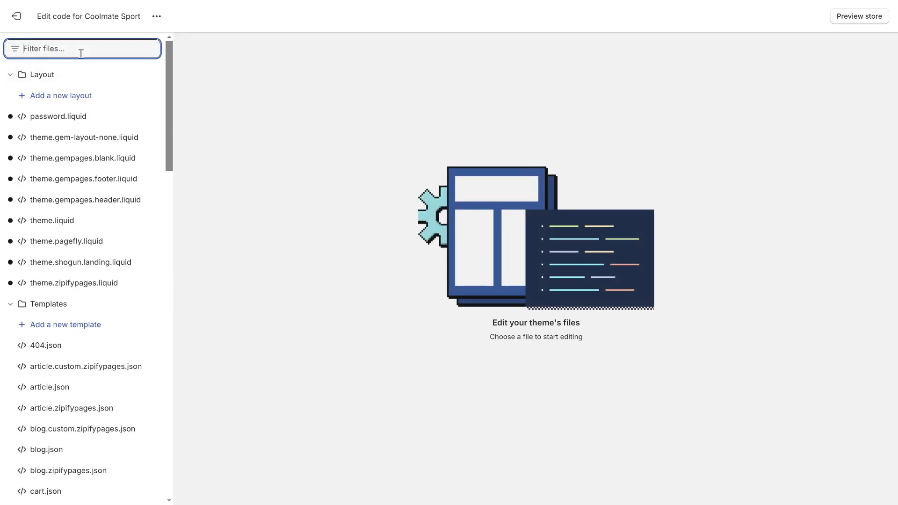
text(pagefly)
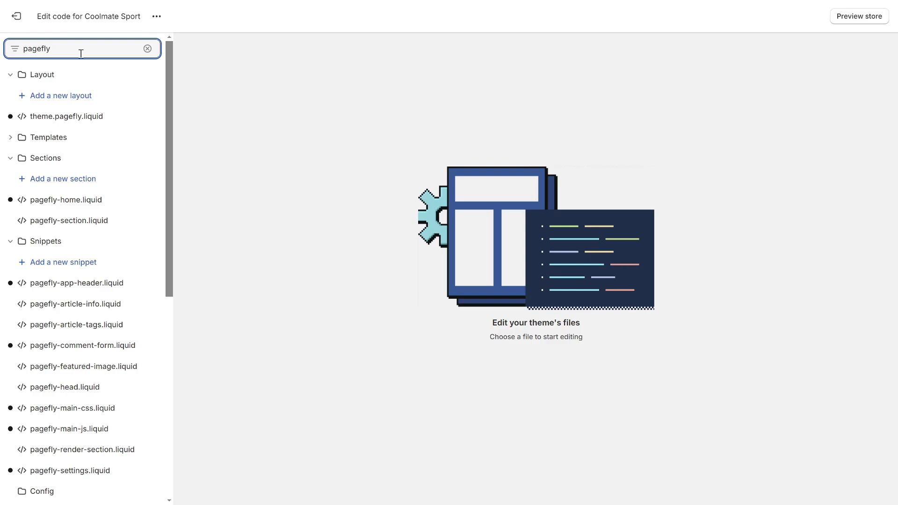
Delete the snippet pagefly-app-header.liquid and the section files pagefly-section.liquid and pagefly-home.liquid from the theme
click(77, 201)
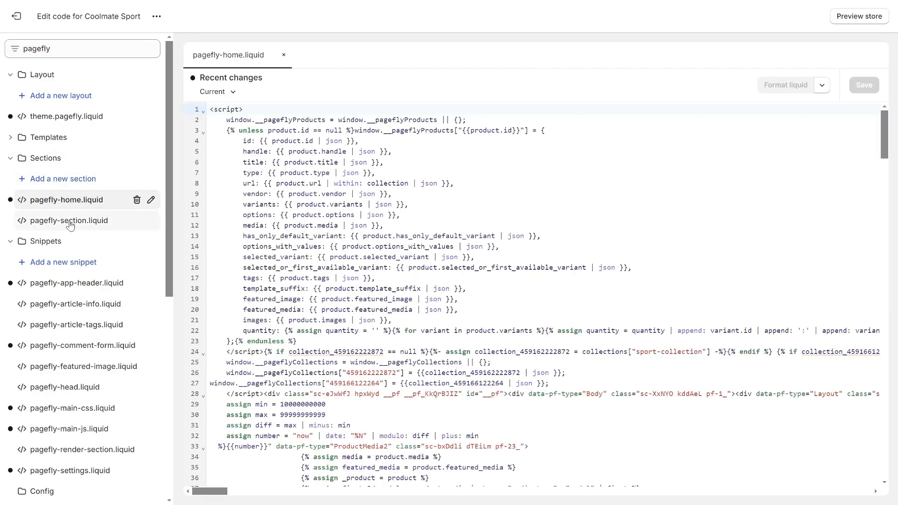
click(71, 222)
click(89, 283)
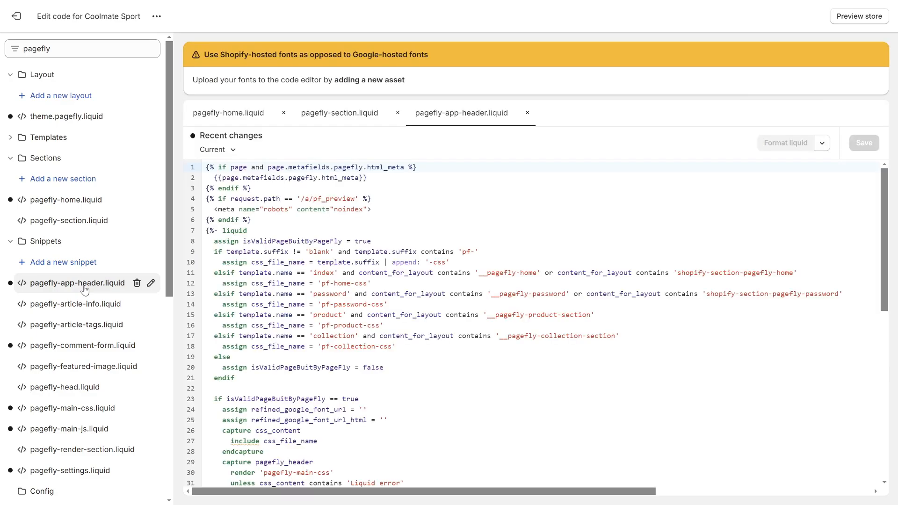
click(137, 284)
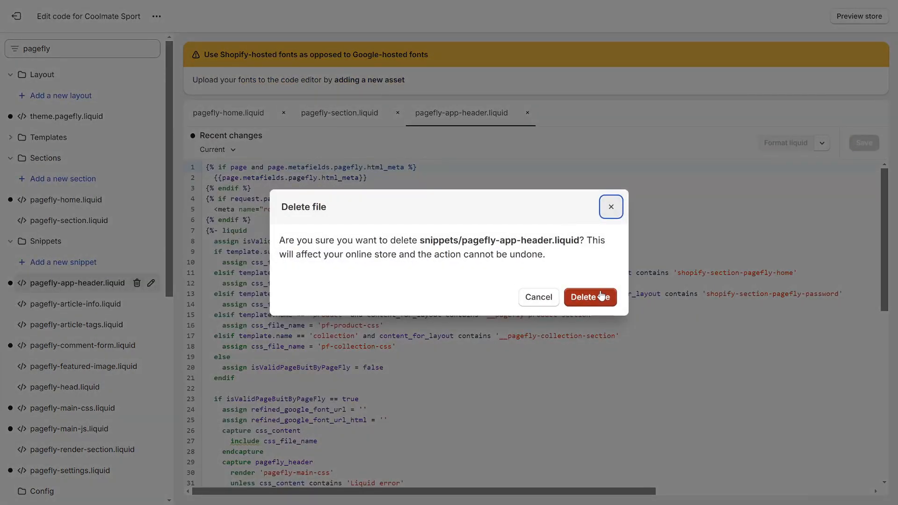
click(587, 297)
click(137, 220)
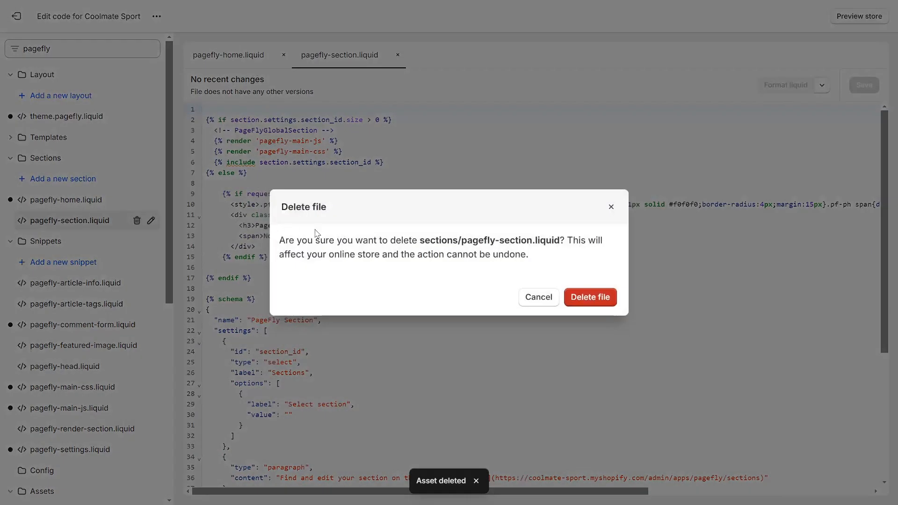
click(602, 296)
click(136, 199)
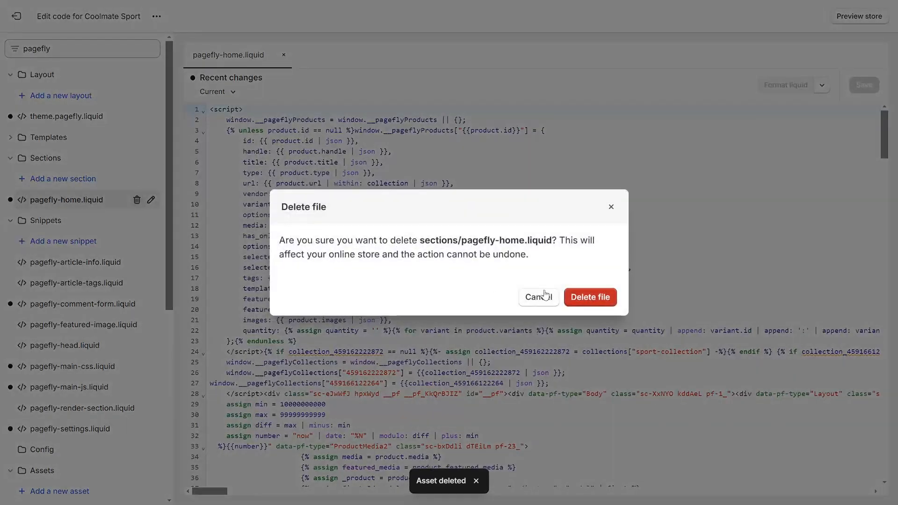
click(590, 298)
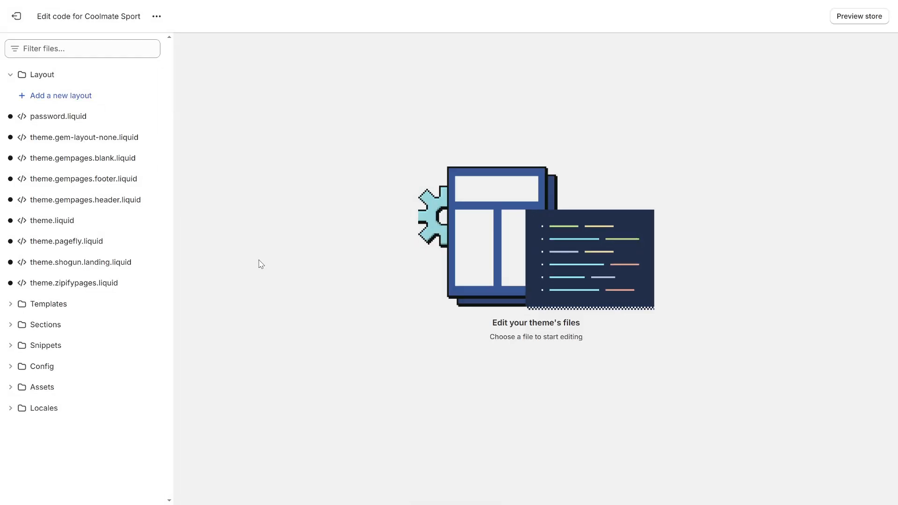
Remove line 3 of theme.liquid, containing the head tag and the 'pagefly-head' render call, and save the file
click(97, 226)
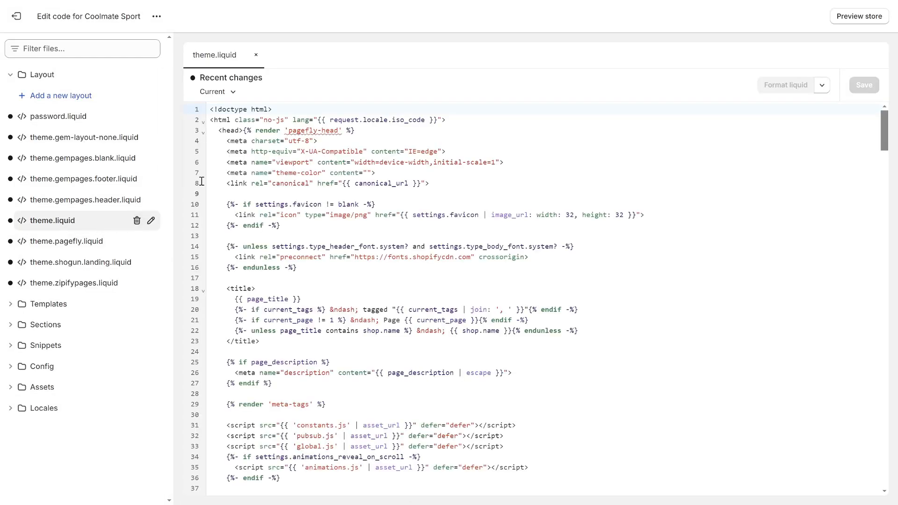
drag(214, 130, 360, 131)
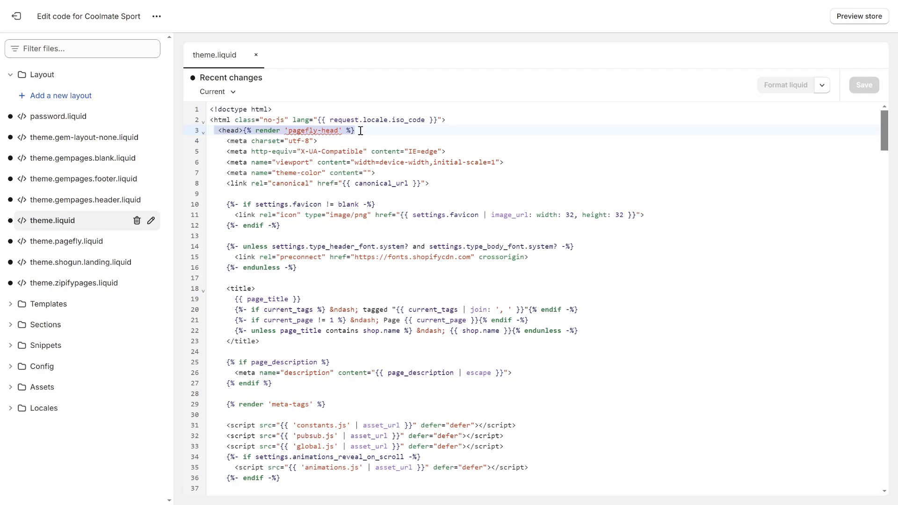
key(BackSpace)
key(BackSpace)
key(BackSpace)
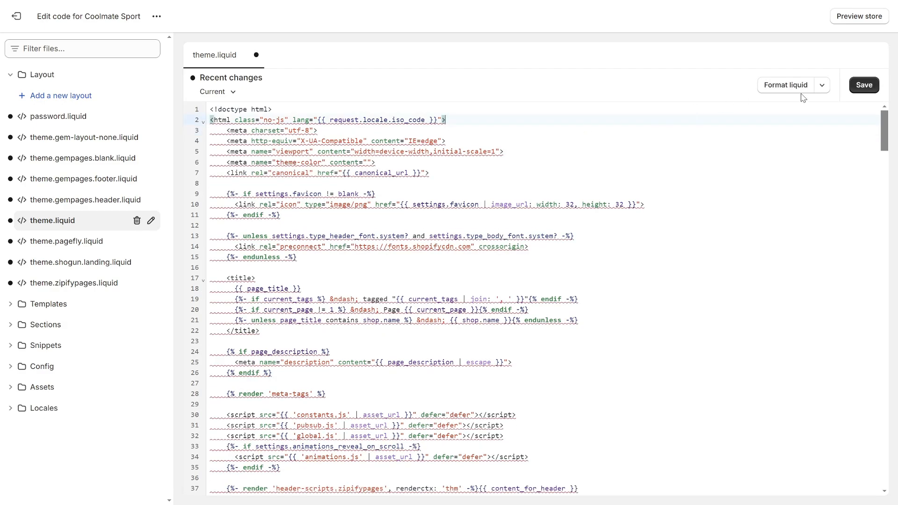
click(862, 85)
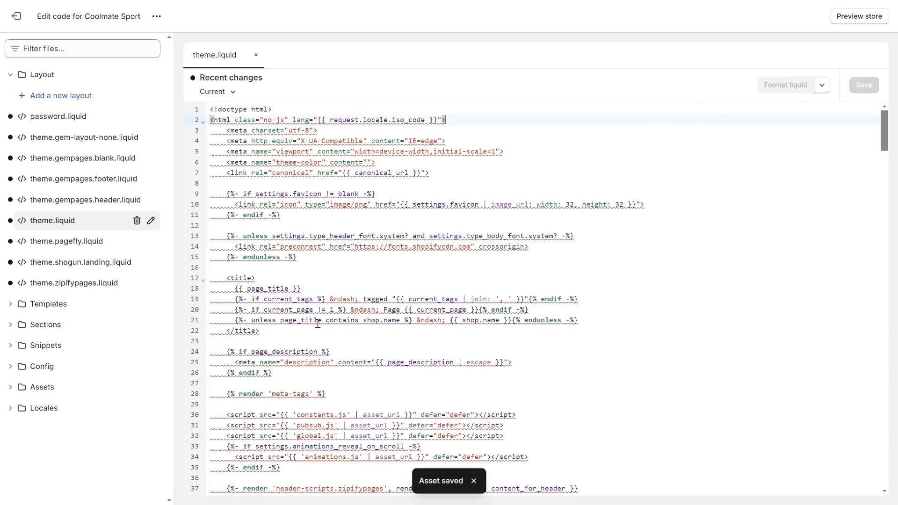
Delete the "pagefly" block, together with the comma before it, from the locale file en.default.json and save the file
click(11, 408)
scroll(89, 388, down, 5)
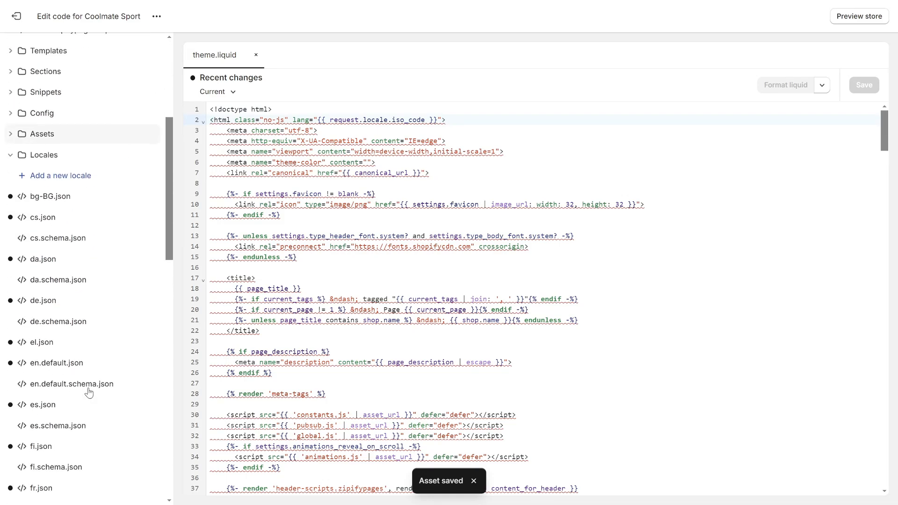
click(70, 353)
scroll(400, 337, down, 4)
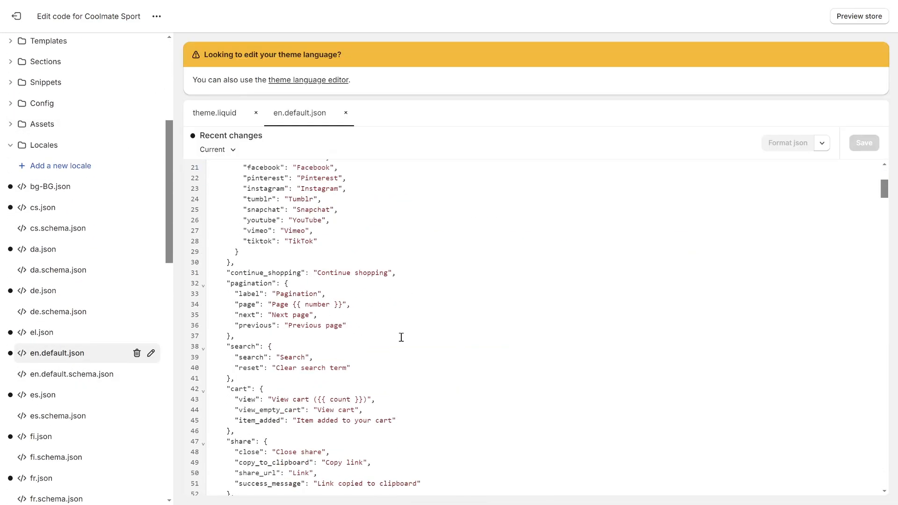
scroll(401, 337, down, 2)
drag(883, 206, 884, 477)
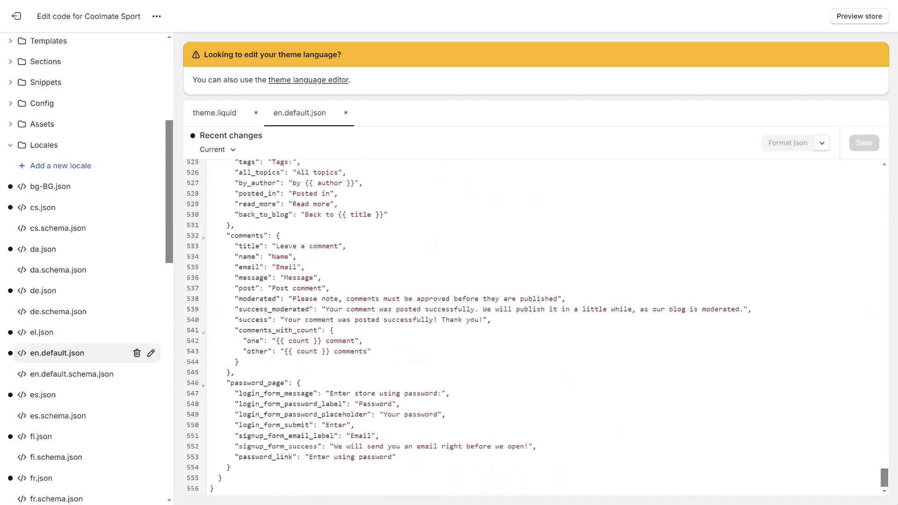
scroll(417, 323, up, 5)
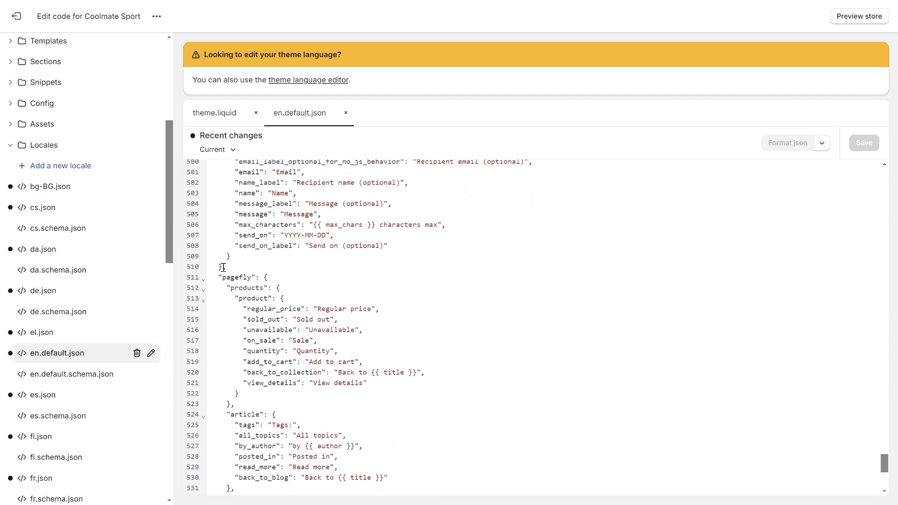
drag(223, 267, 376, 480)
key(BackSpace)
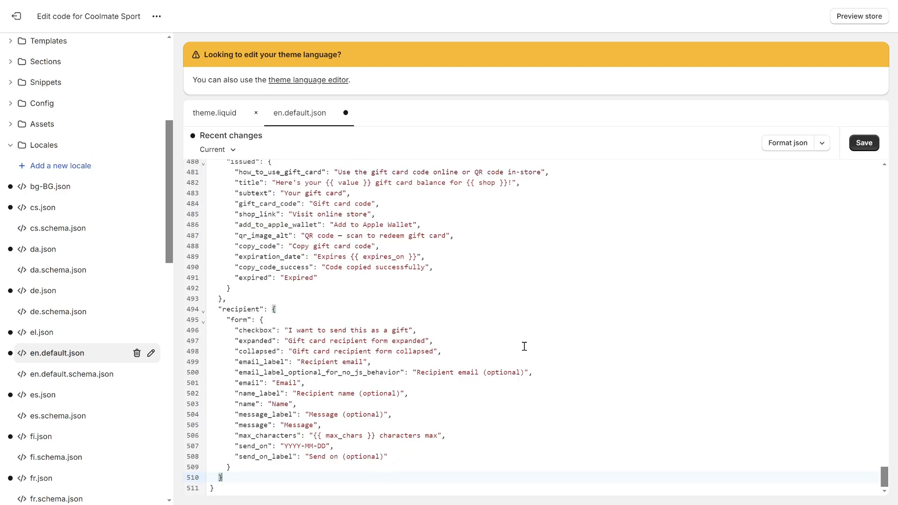
click(847, 148)
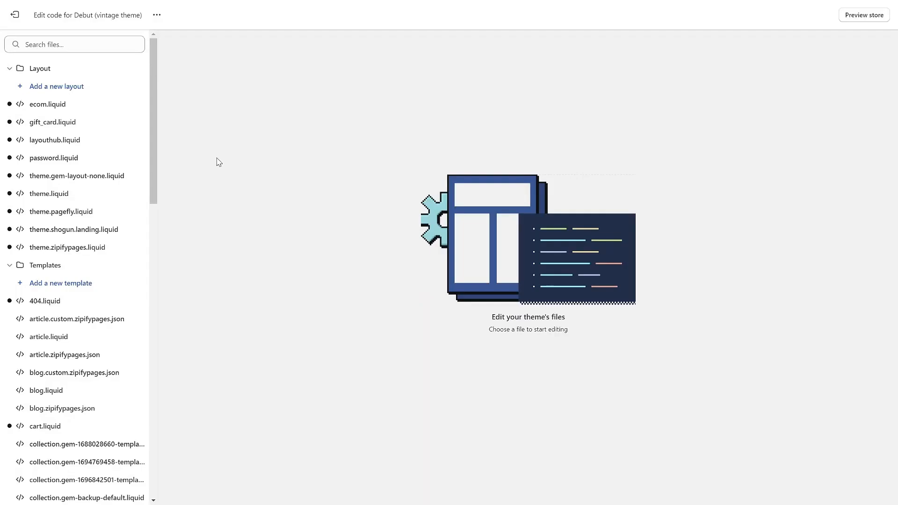
Find and open the template files product.liquid, collection.liquid and index.liquid in the Debut (vintage theme) code
click(99, 42)
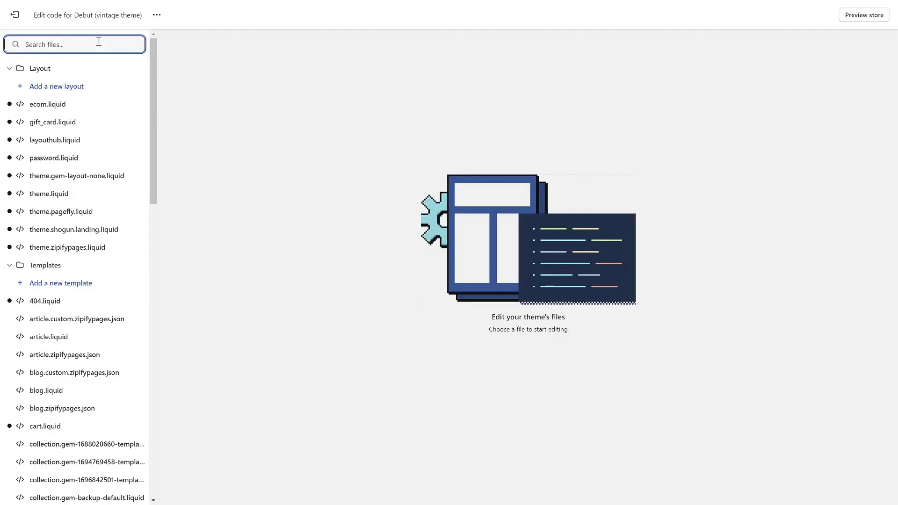
text(product)
click(86, 192)
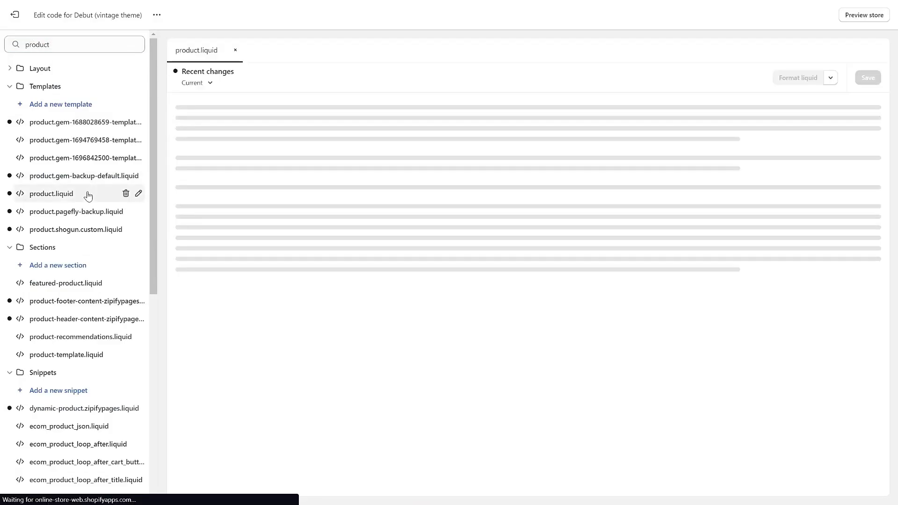
double_click(68, 47)
text(collection)
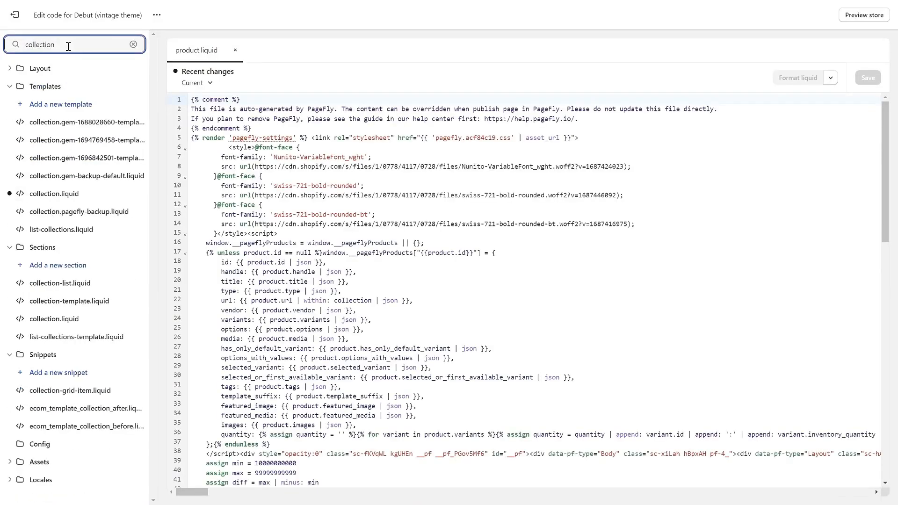
click(94, 200)
double_click(62, 44)
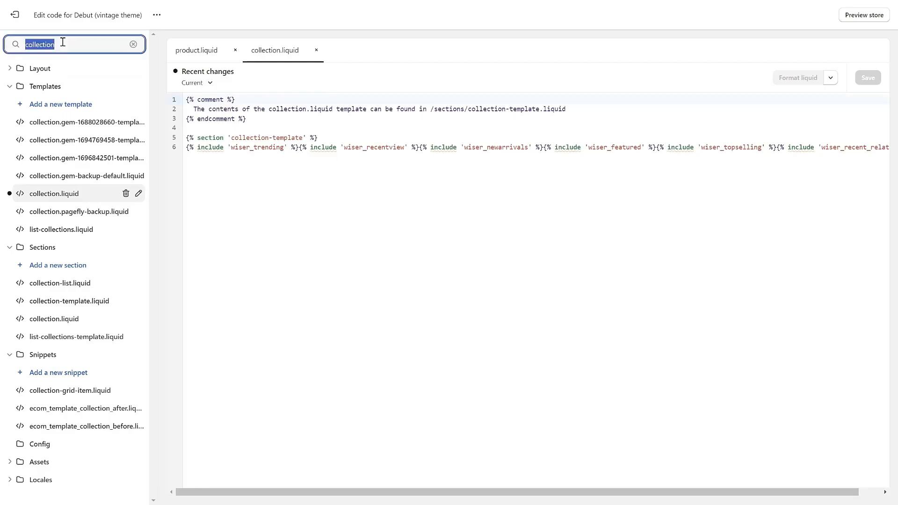
text(index)
click(78, 244)
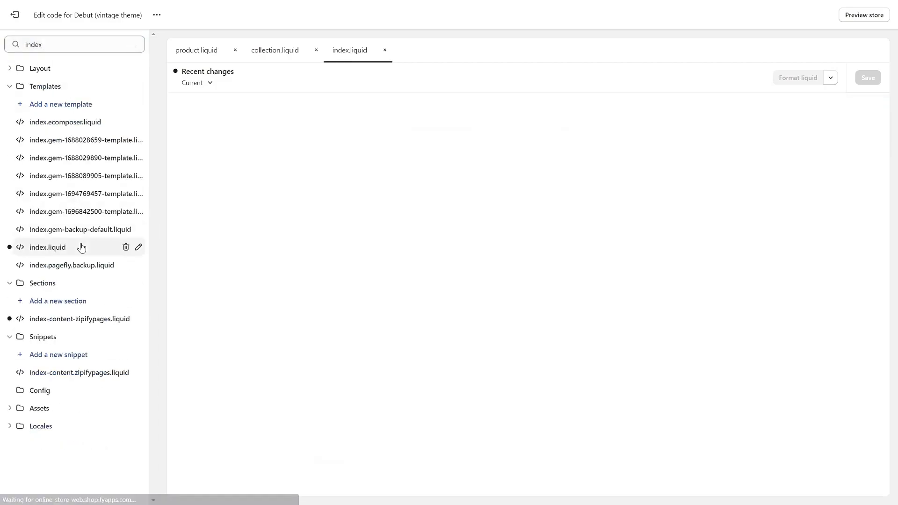
Revert the index.liquid and collection.liquid templates to their original versions
click(196, 83)
click(206, 120)
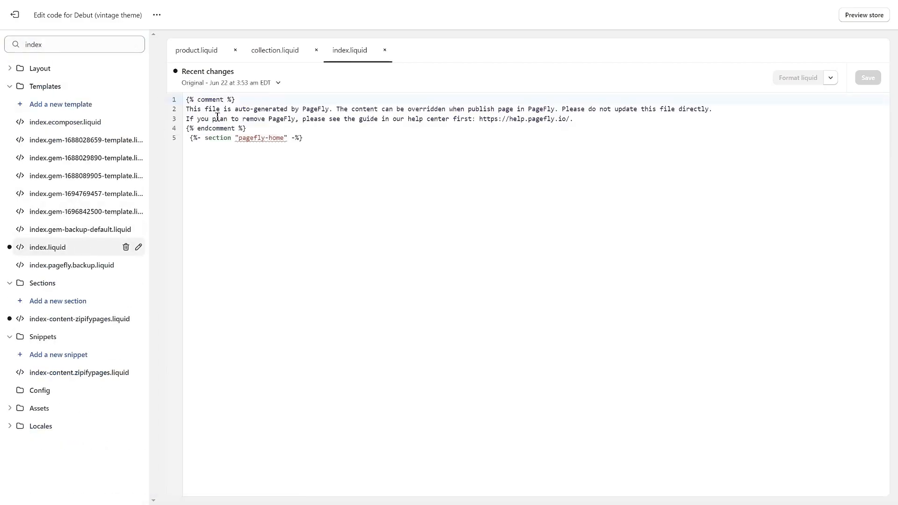
click(284, 49)
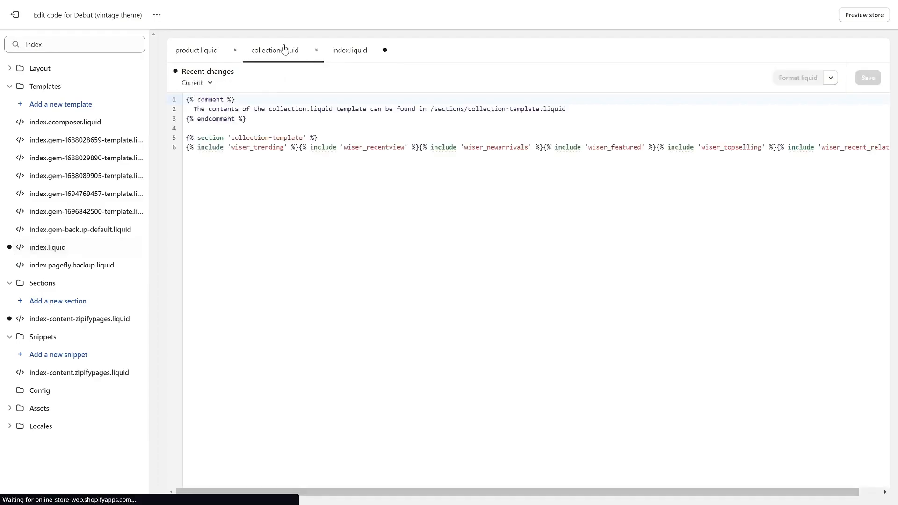
click(209, 83)
click(218, 120)
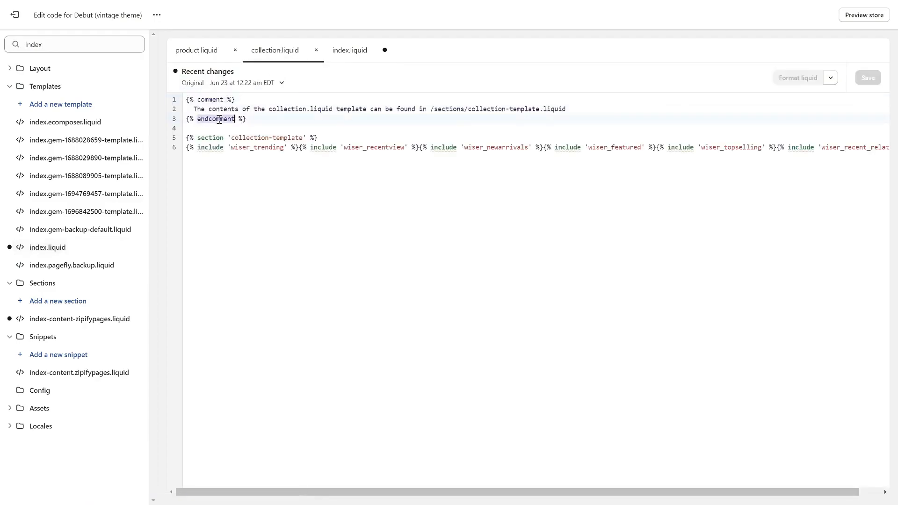
Revert the product.liquid template to its original version of Jun 22 at 11:02 pm EDT and save it
click(209, 50)
click(208, 83)
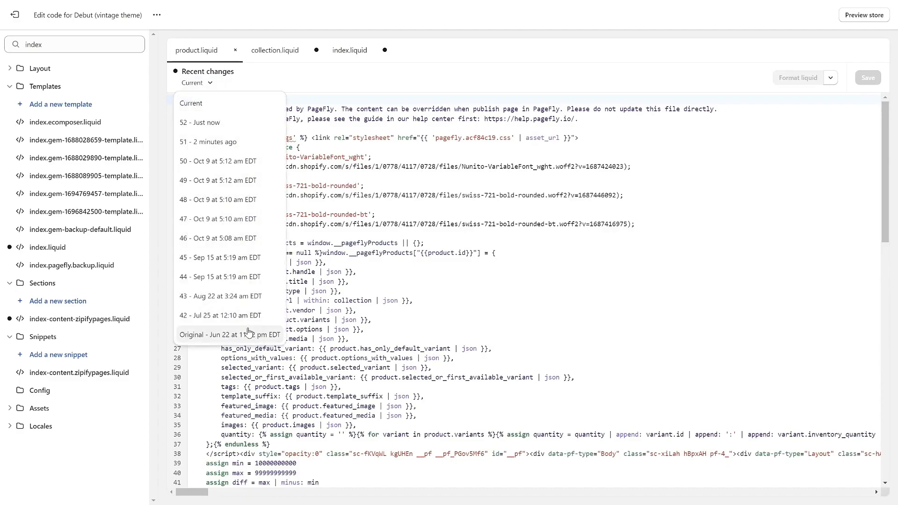
click(217, 334)
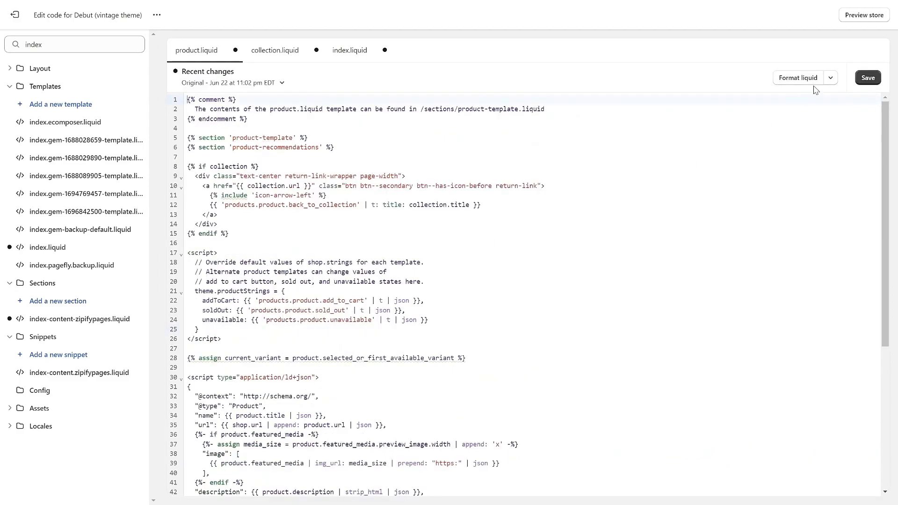
click(866, 79)
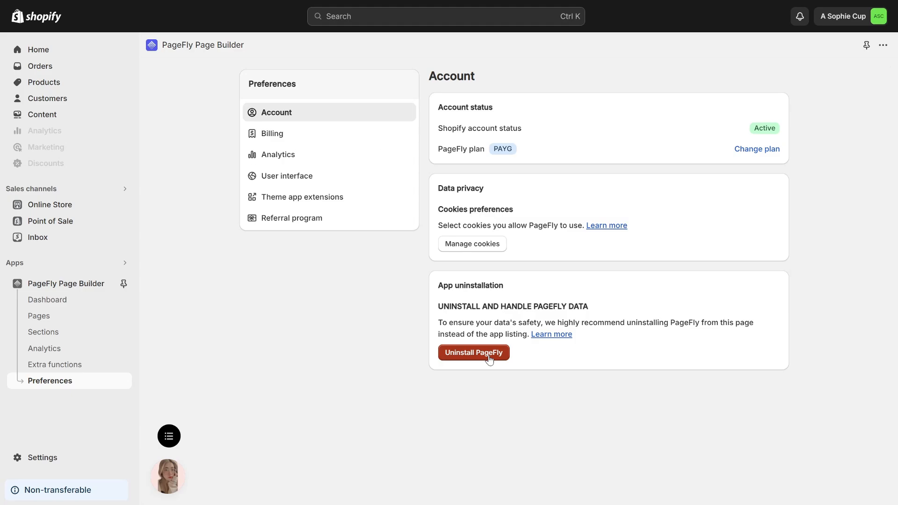
Start a plan change from PageFly's account preferences and choose the Free - $0 option for the pay-as-you-go plan
click(47, 300)
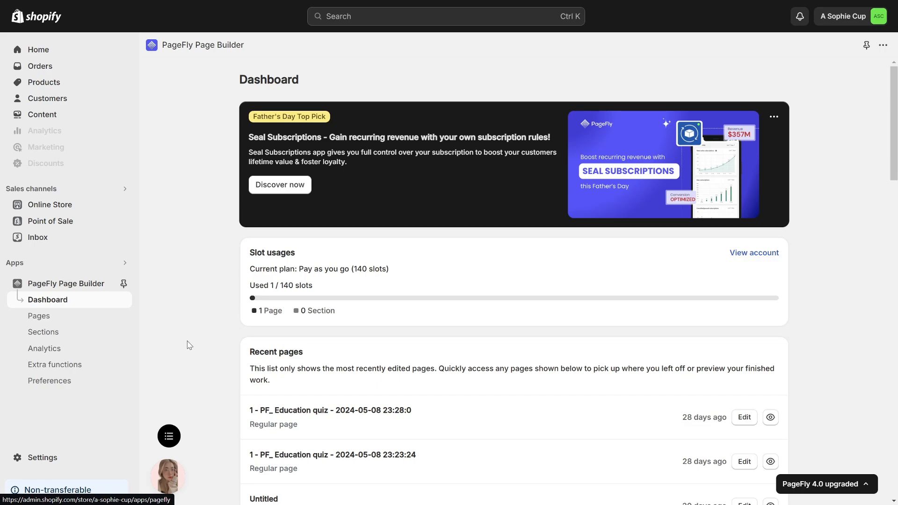
click(55, 381)
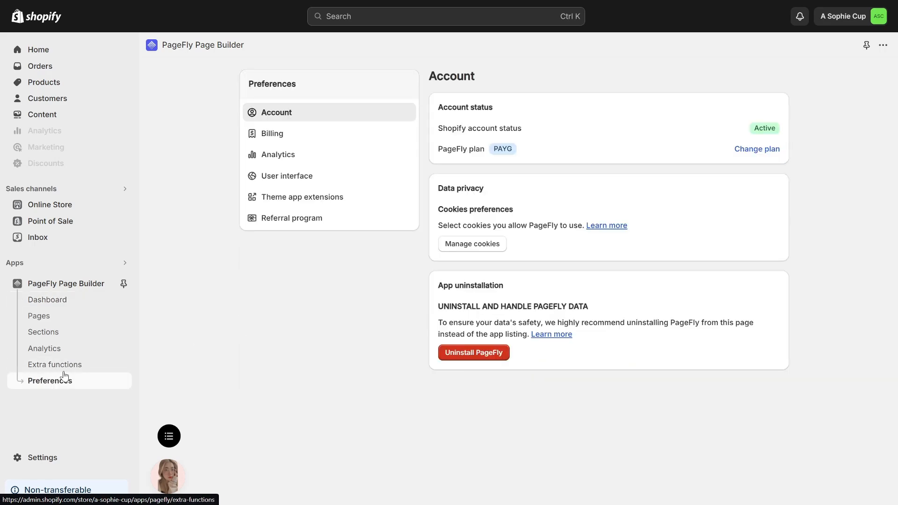
click(757, 150)
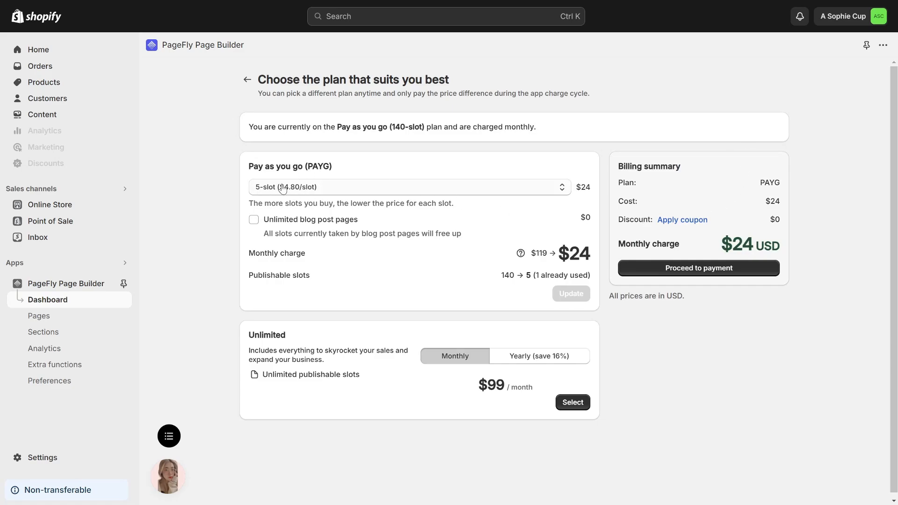
click(340, 187)
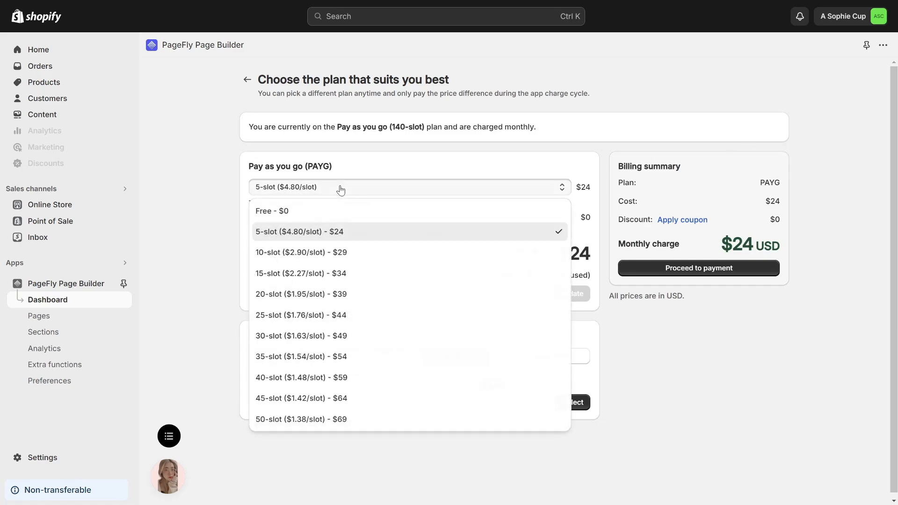
click(278, 211)
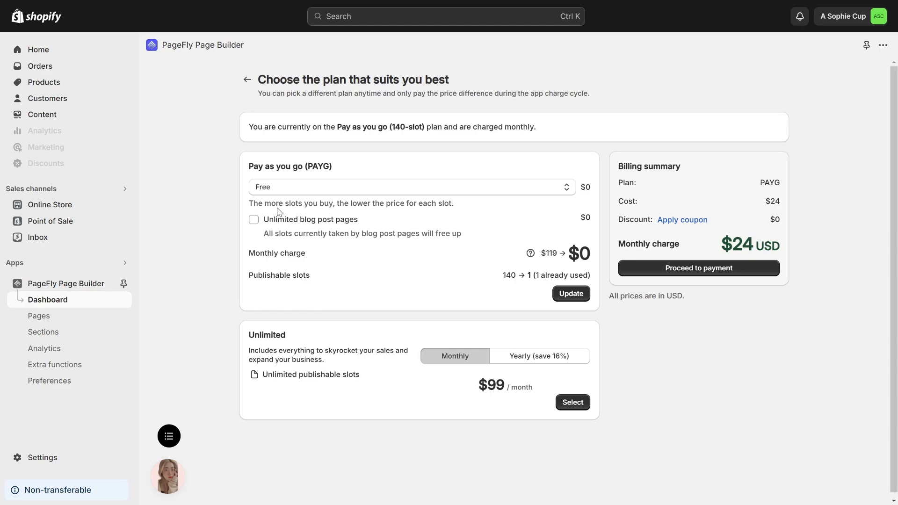